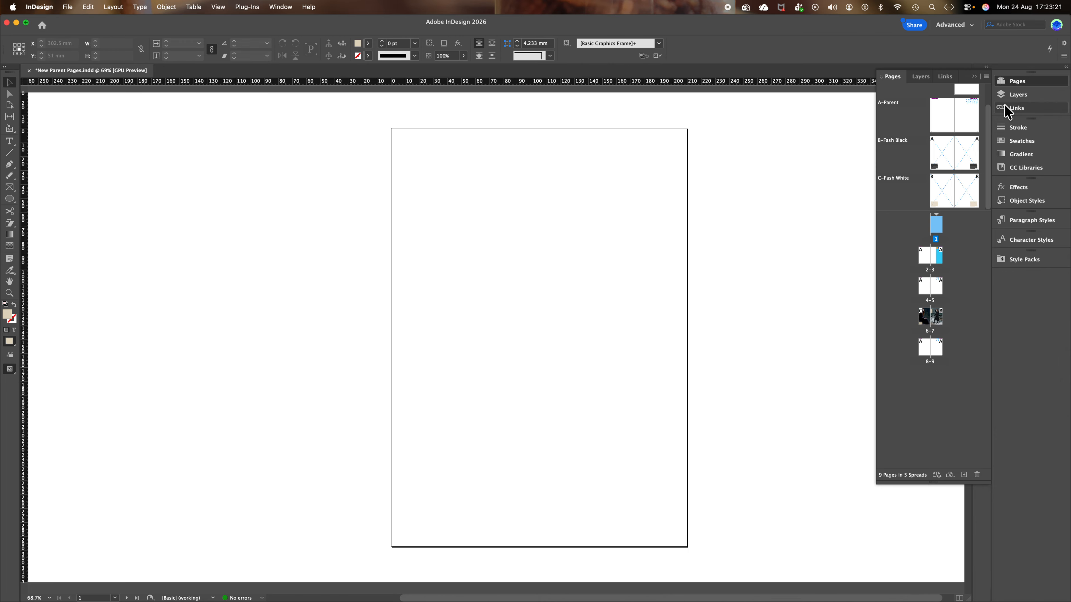
# Load parent pages from Cottonopolis Cover.indd, choosing to rename the clashing parents.
pyautogui.click(986, 76)
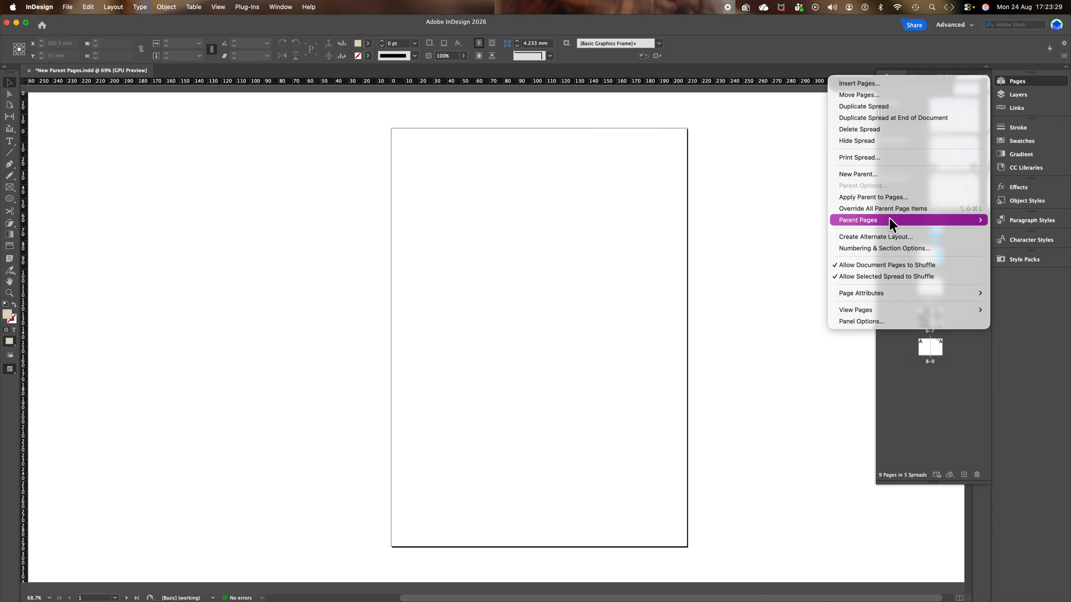
pyautogui.moveTo(862, 225)
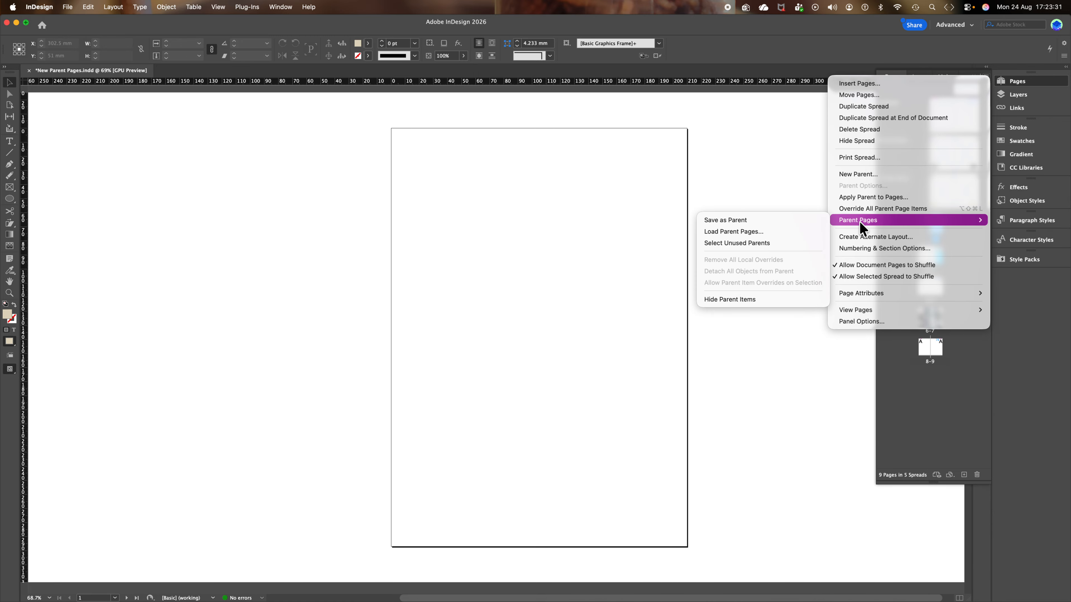
pyautogui.click(782, 231)
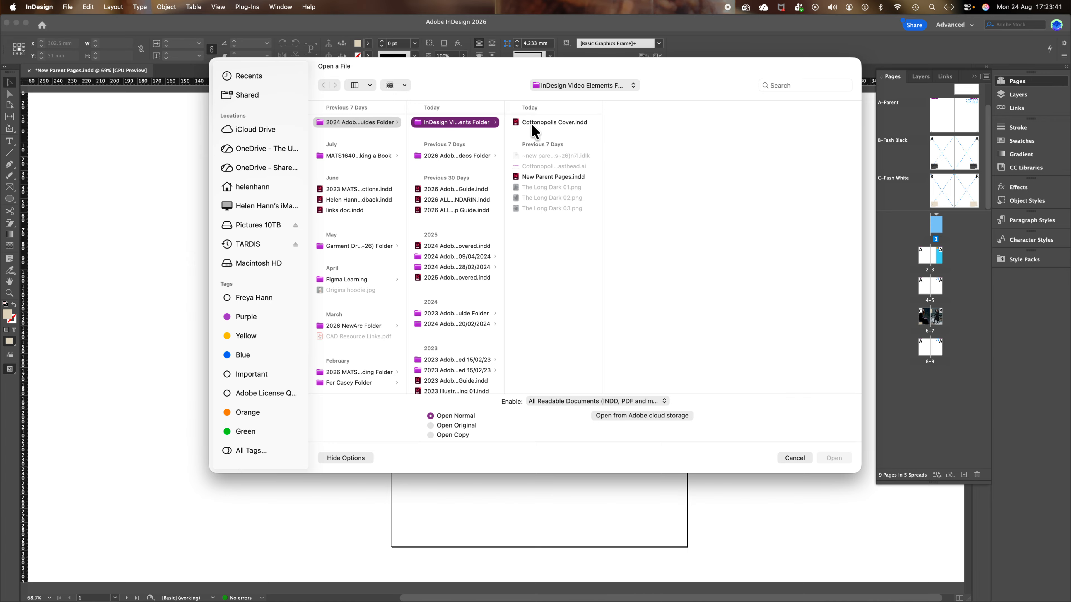
pyautogui.click(542, 127)
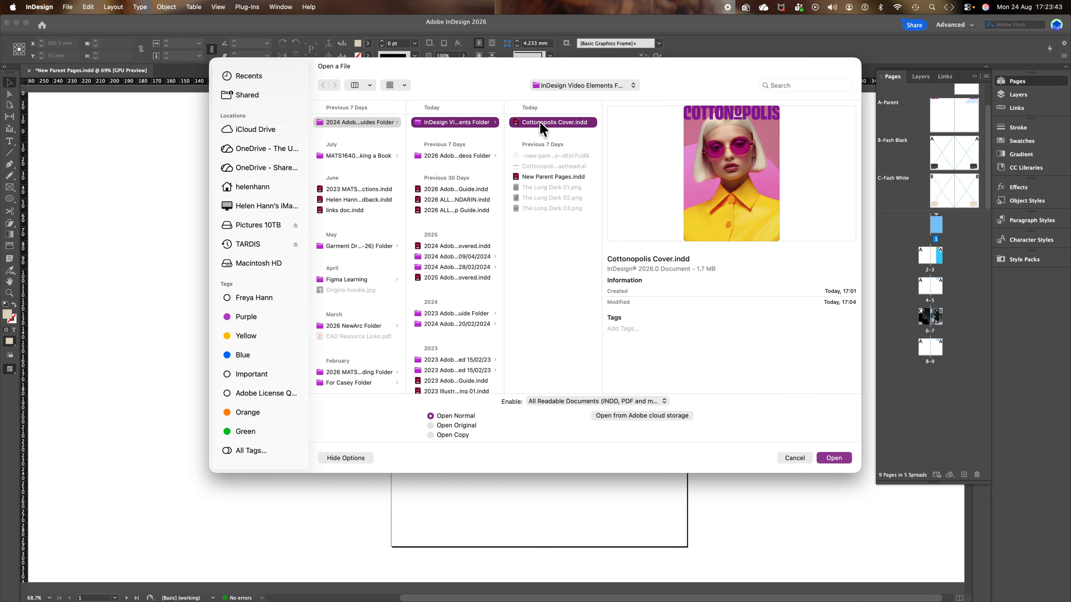
pyautogui.click(837, 463)
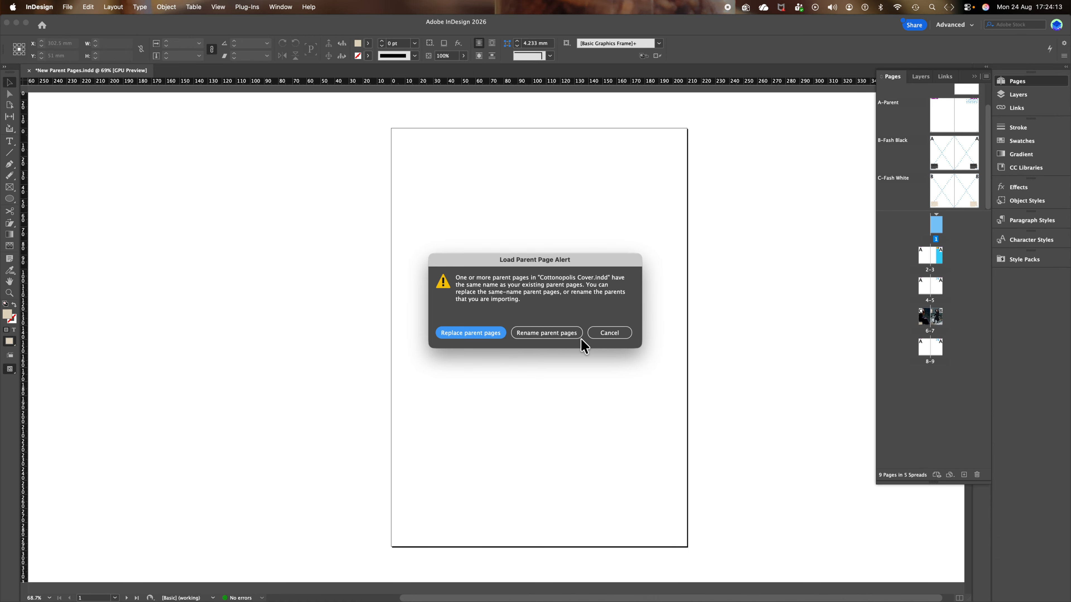
pyautogui.click(543, 337)
# Import the renamed cover parents, then keep D-Parent by cancelling its deletion.
pyautogui.click(545, 337)
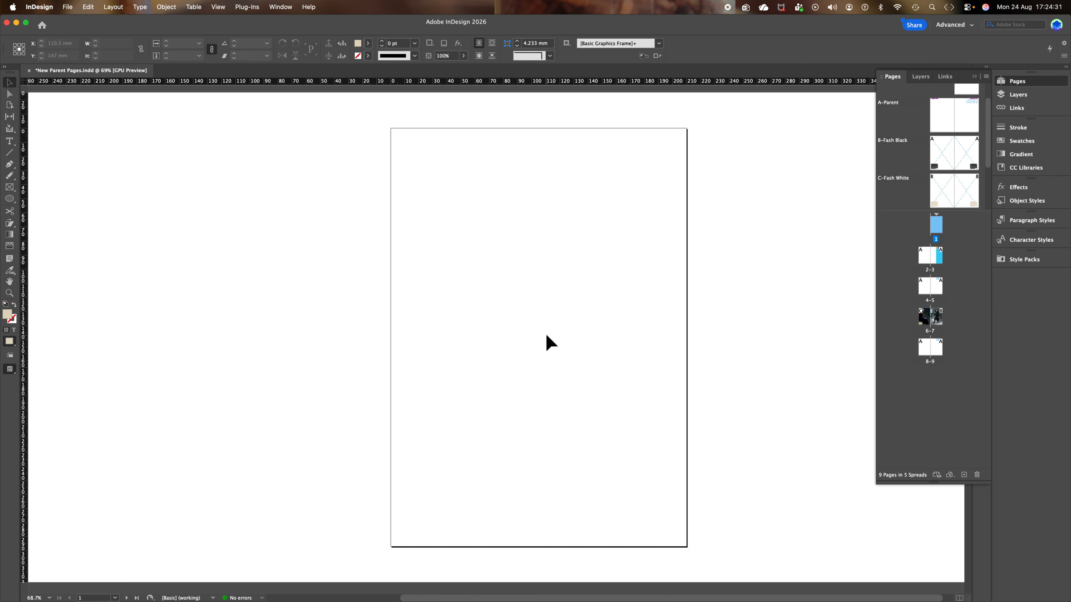
pyautogui.scroll(-3, 904, 174)
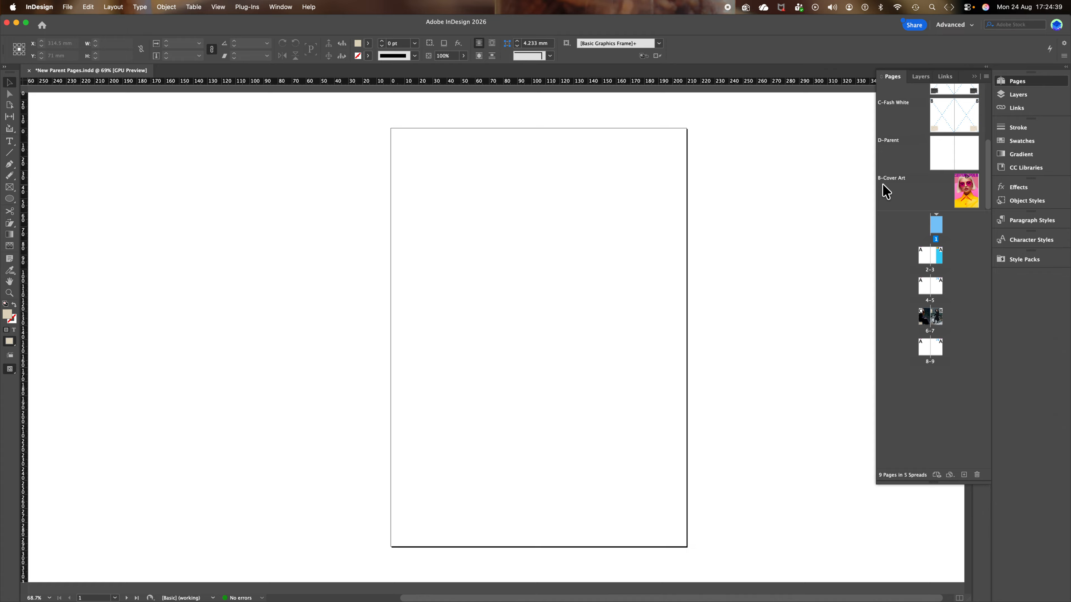
pyautogui.click(942, 160)
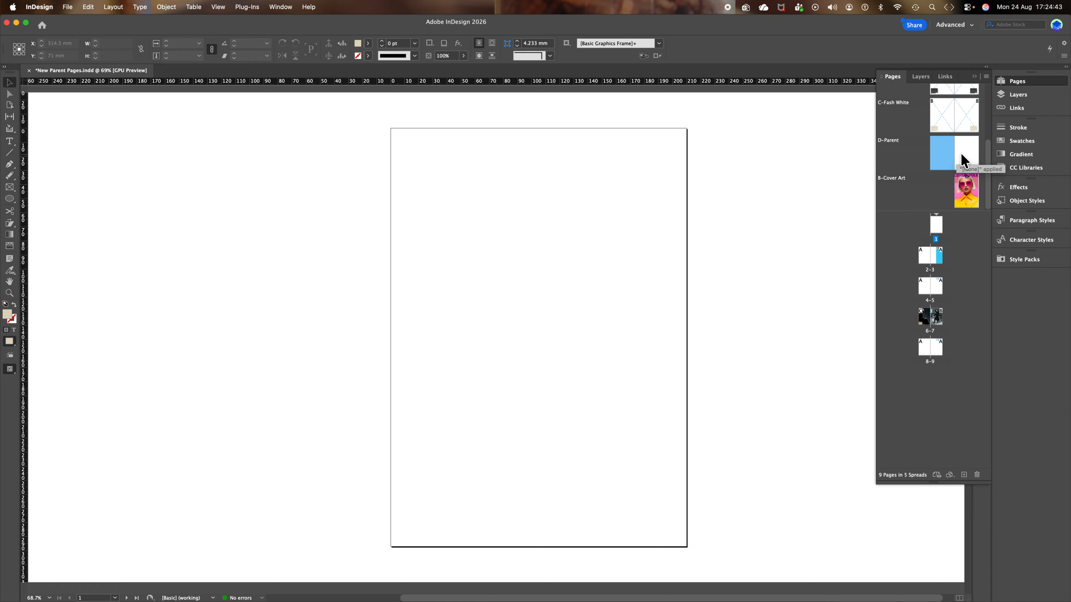
pyautogui.keyDown('shift'); pyautogui.click(962, 161); pyautogui.keyUp('shift')
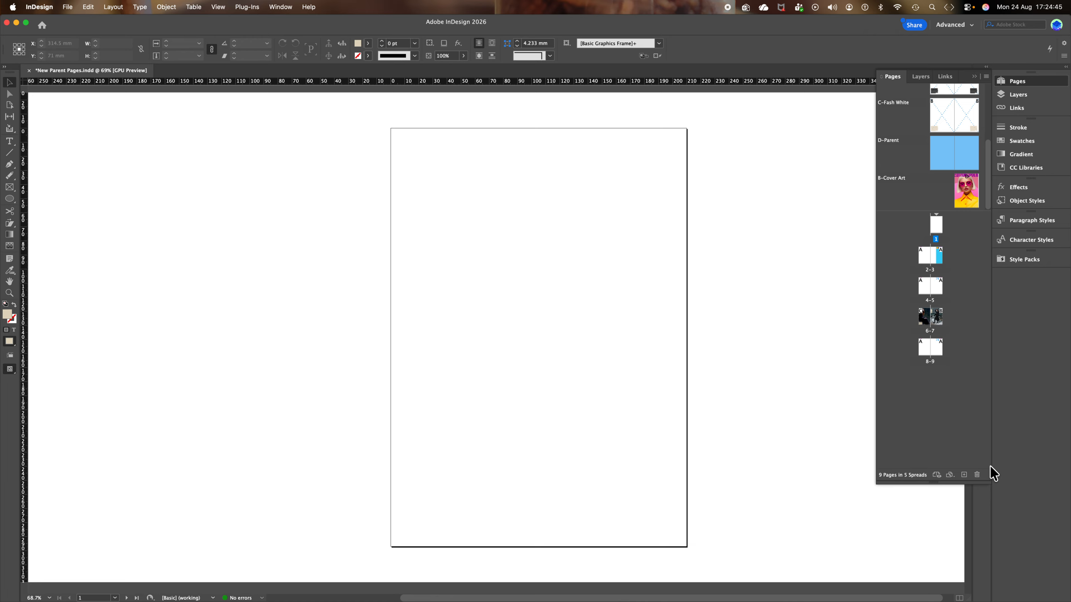
pyautogui.click(976, 475)
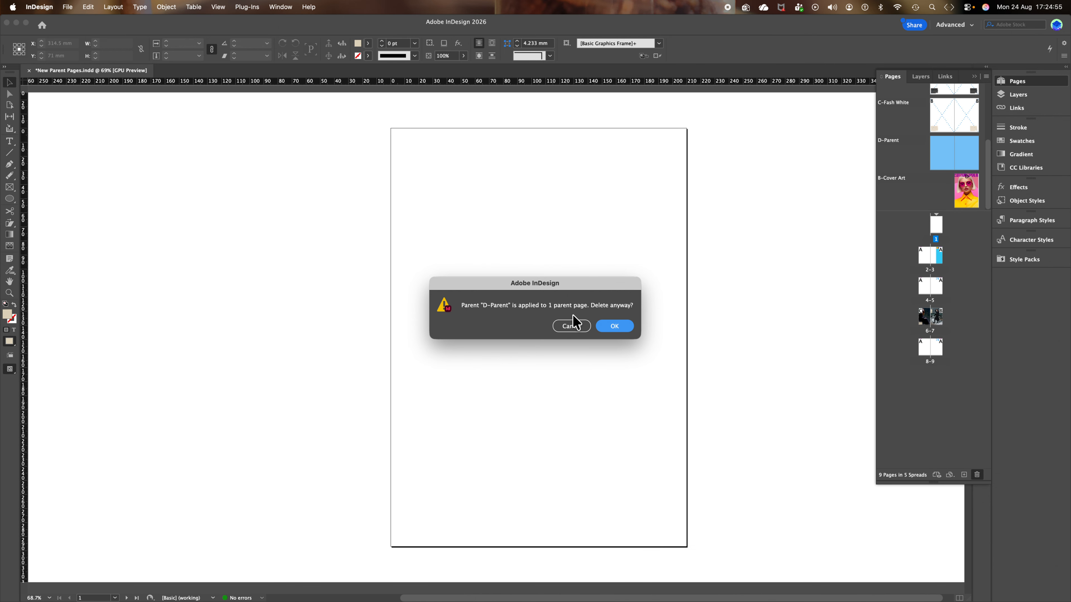
pyautogui.click(574, 326)
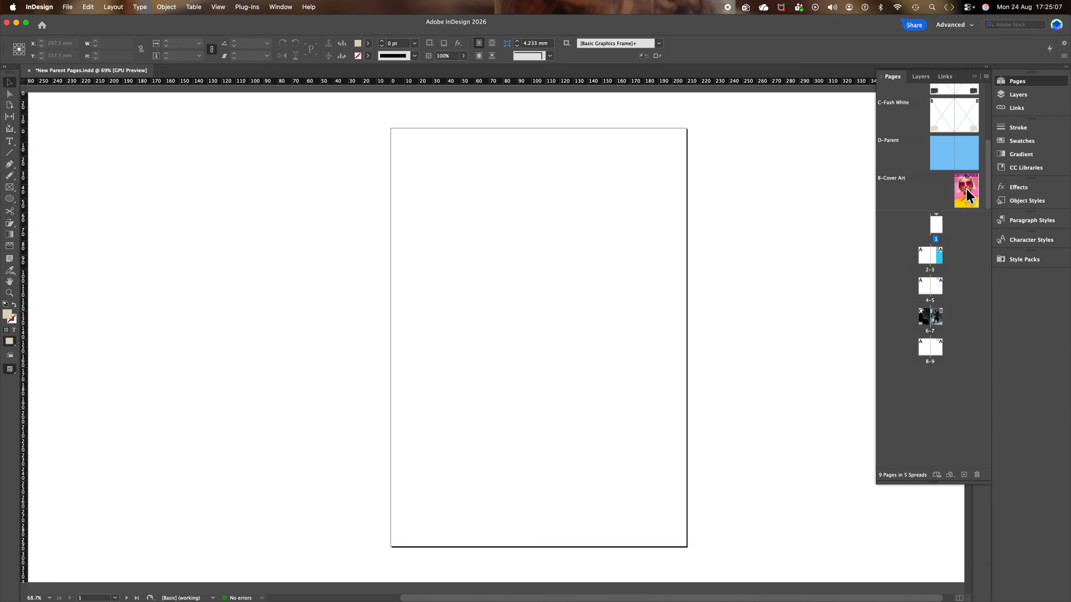
# Apply B-Cover Art to page 1, select its cover photo frame, and show the Layers panel.
pyautogui.moveTo(965, 192); pyautogui.dragTo(941, 231)
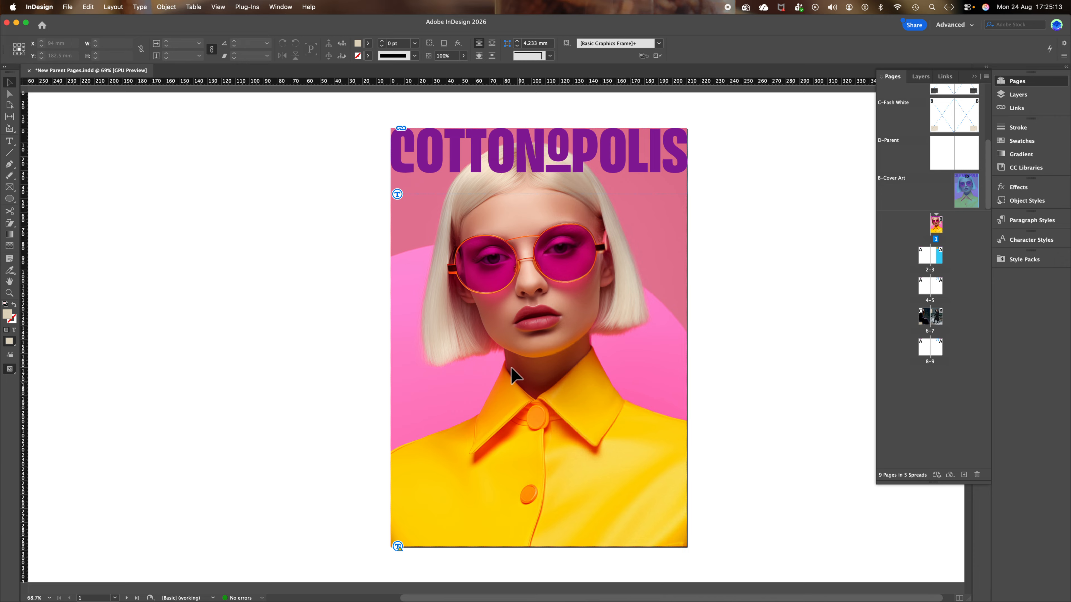
pyautogui.click(637, 290)
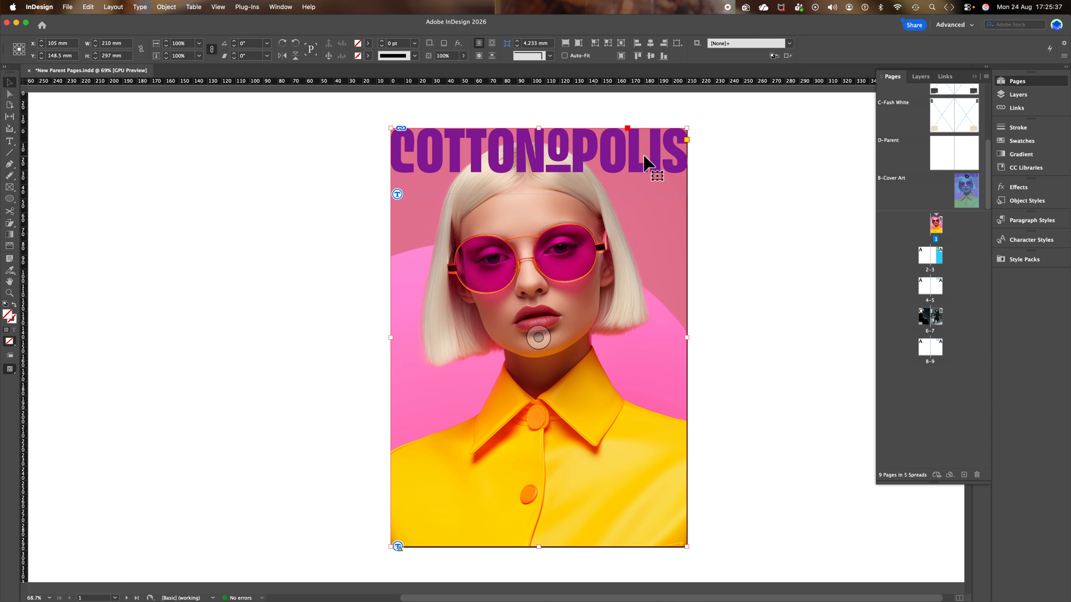
pyautogui.click(1021, 95)
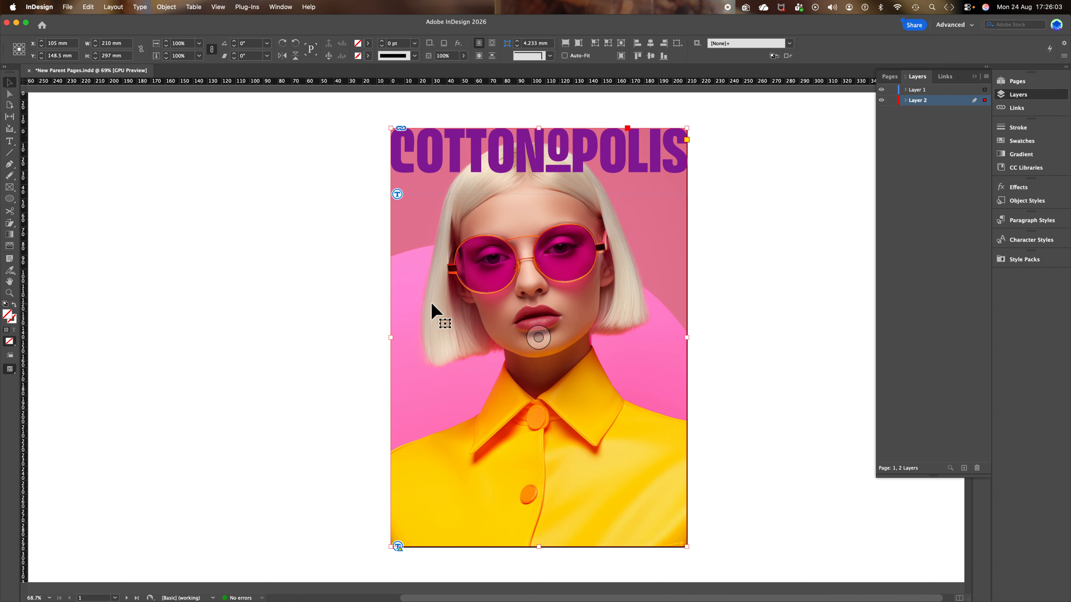
# Place the leopard-print portrait from Adobe Stock Images into the cover photo frame.
pyautogui.click(67, 8)
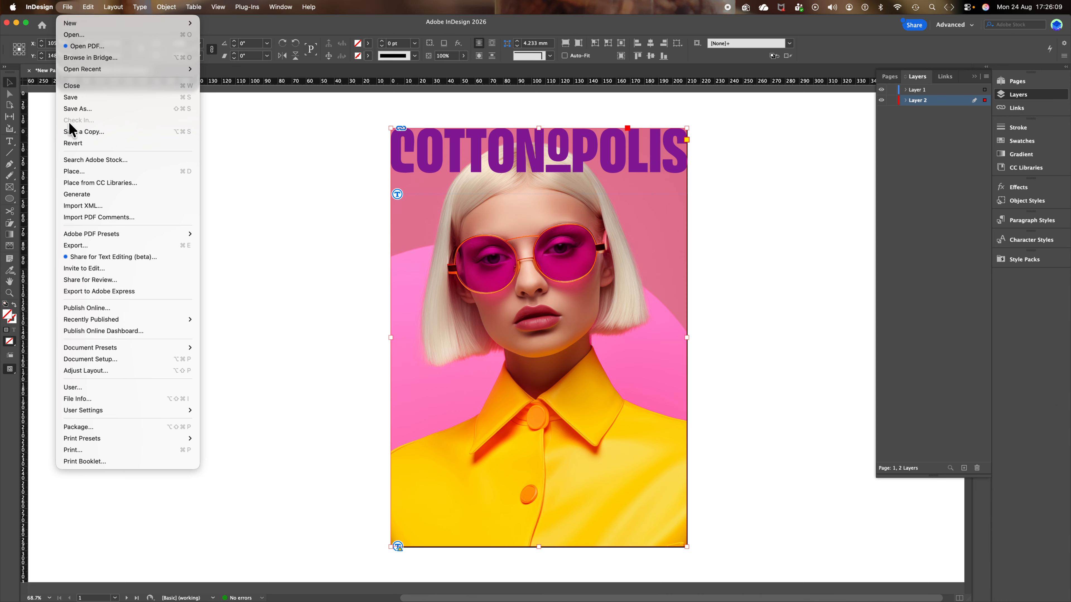
pyautogui.click(74, 171)
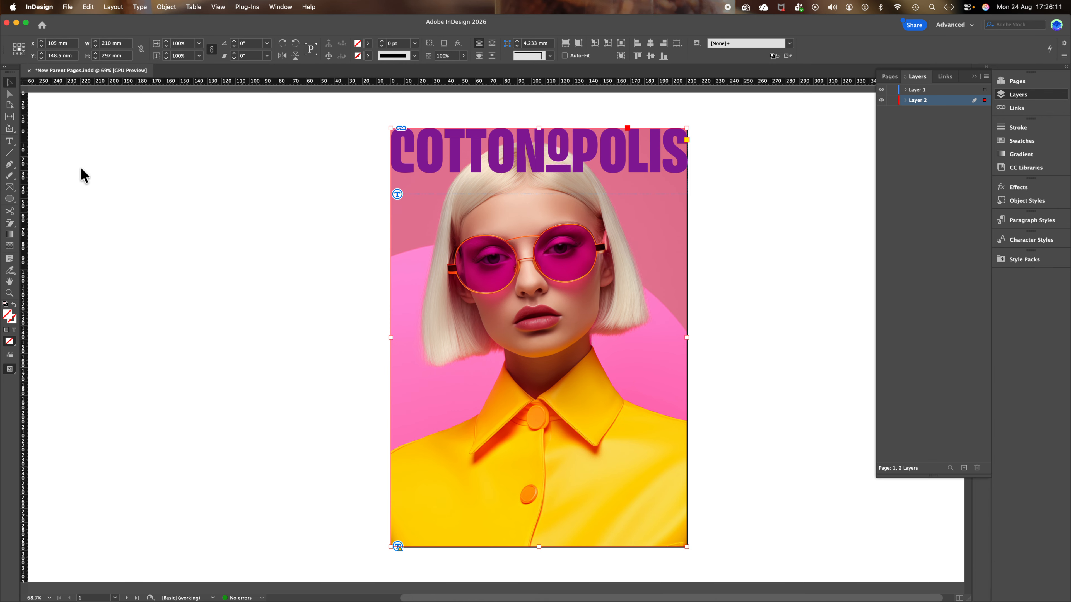
pyautogui.click(446, 123)
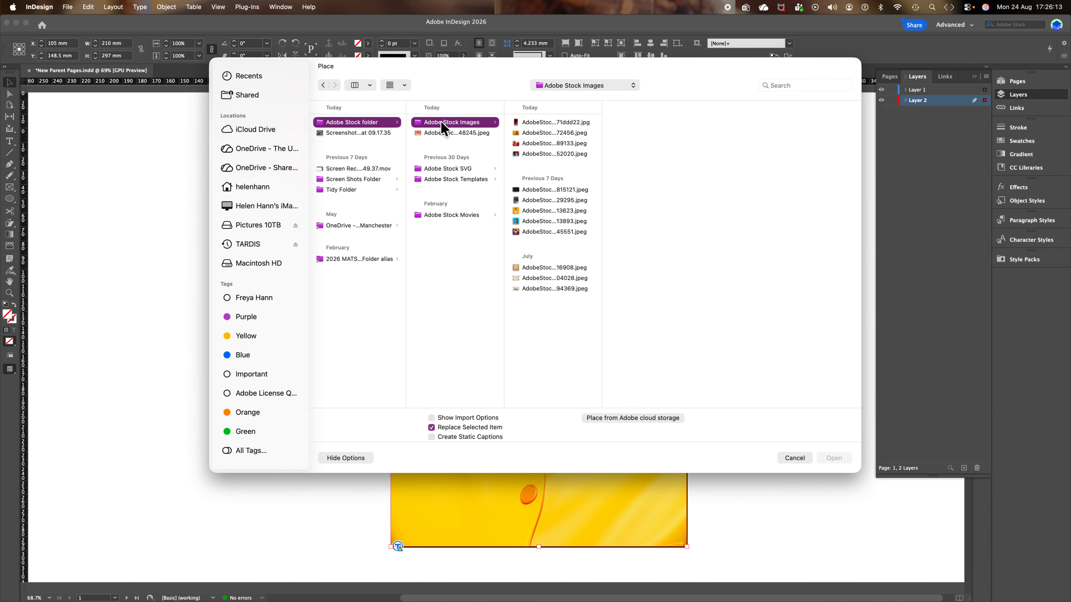
pyautogui.click(536, 133)
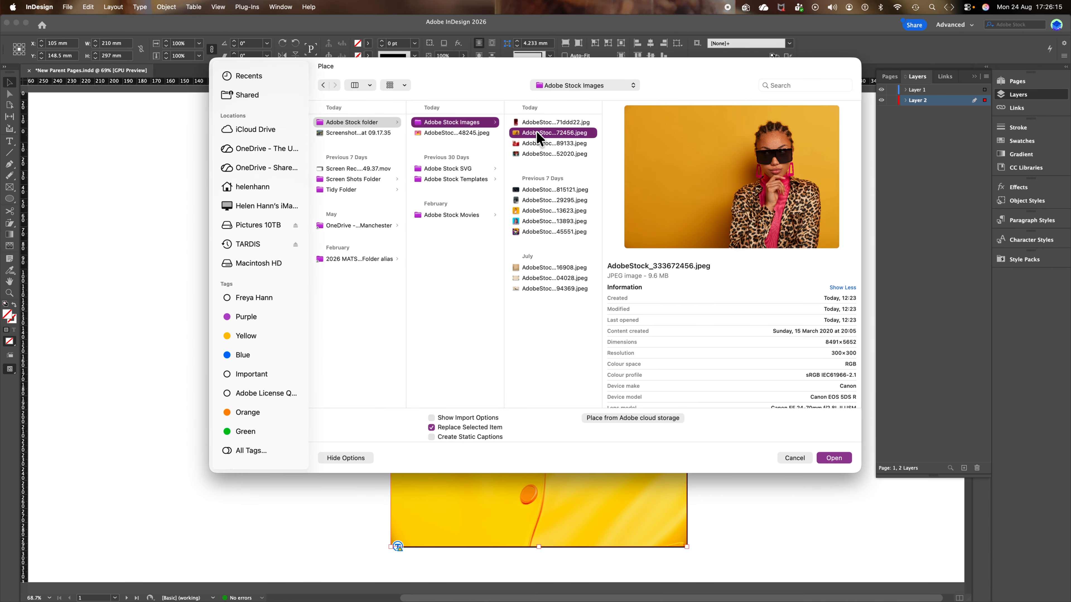
pyautogui.click(834, 458)
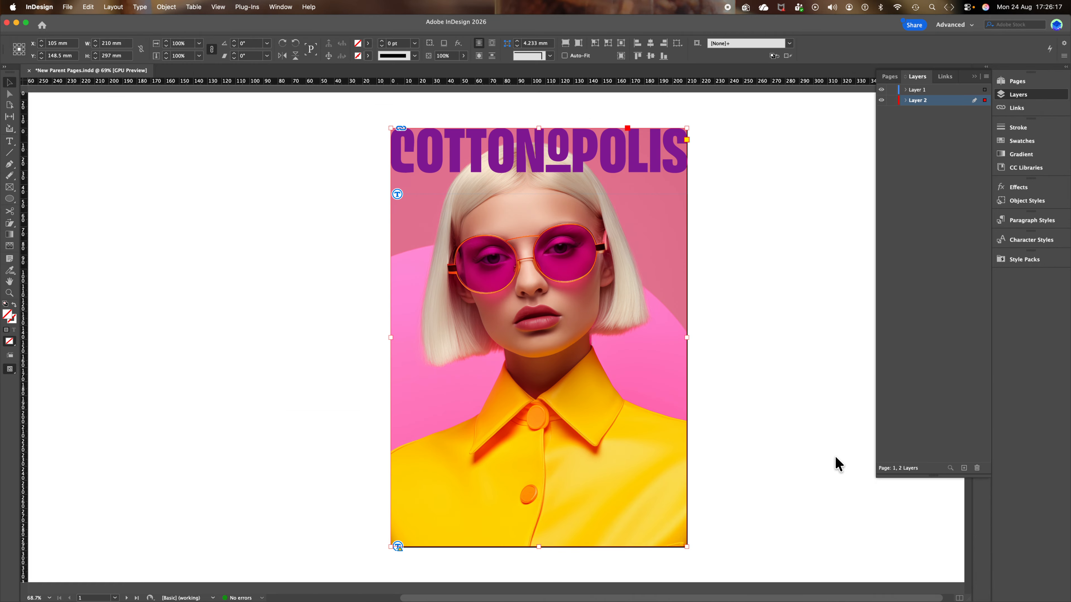
# Enlarge the photo and shift it left to centre the woman under COTTONOPOLIS.
pyautogui.doubleClick(587, 408)
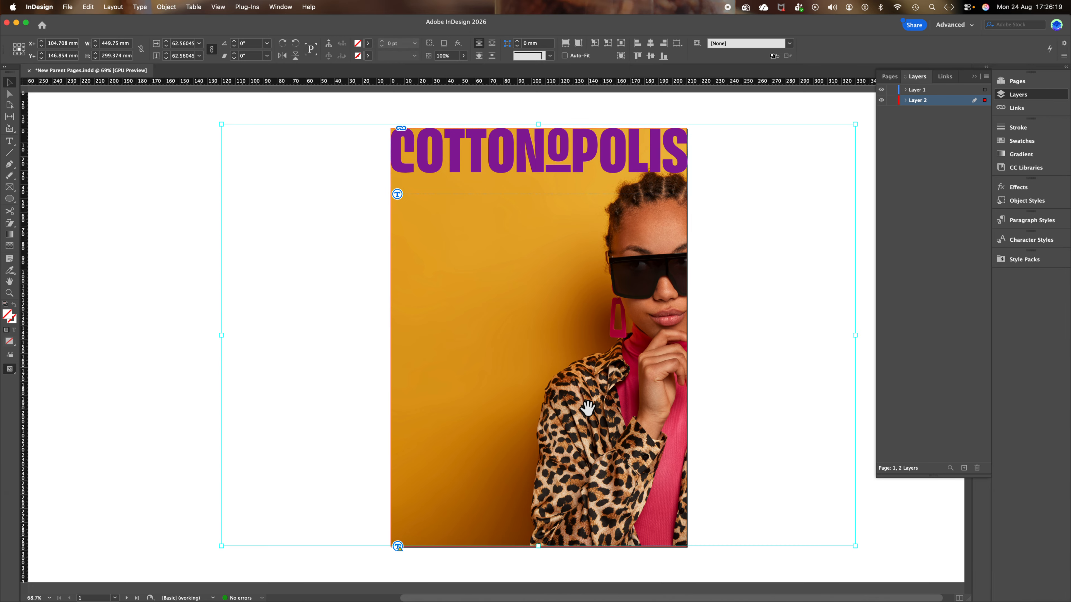
pyautogui.press('Escape')
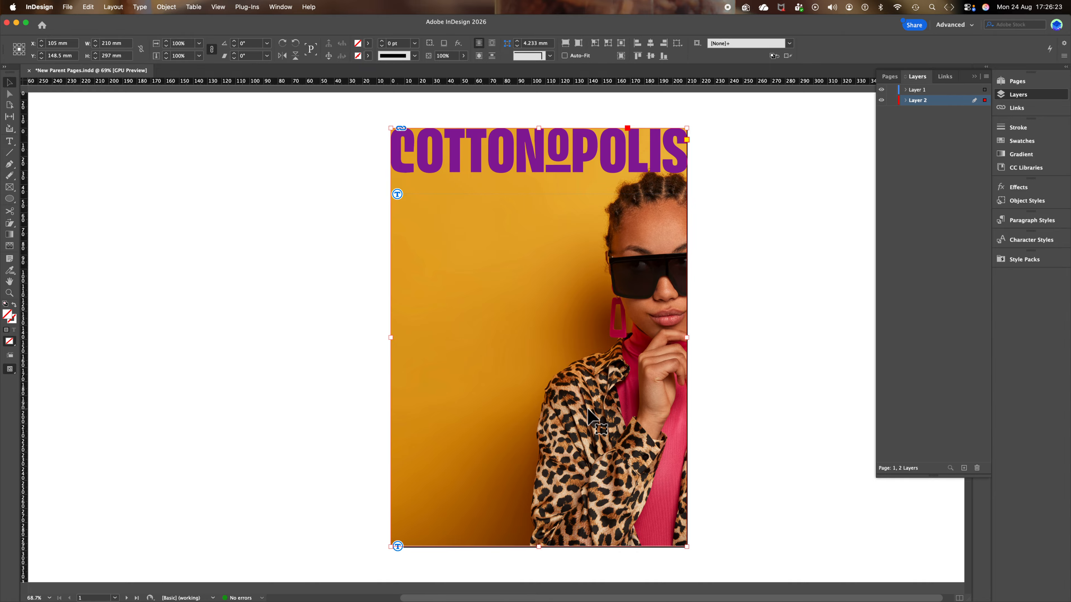
pyautogui.doubleClick(587, 409)
pyautogui.press('Left')
pyautogui.press('Left')
pyautogui.press('Left')
pyautogui.press('Left')
pyautogui.press('Left')
pyautogui.press('Left')
pyautogui.press('Left')
pyautogui.press('Left')
pyautogui.press('Left')
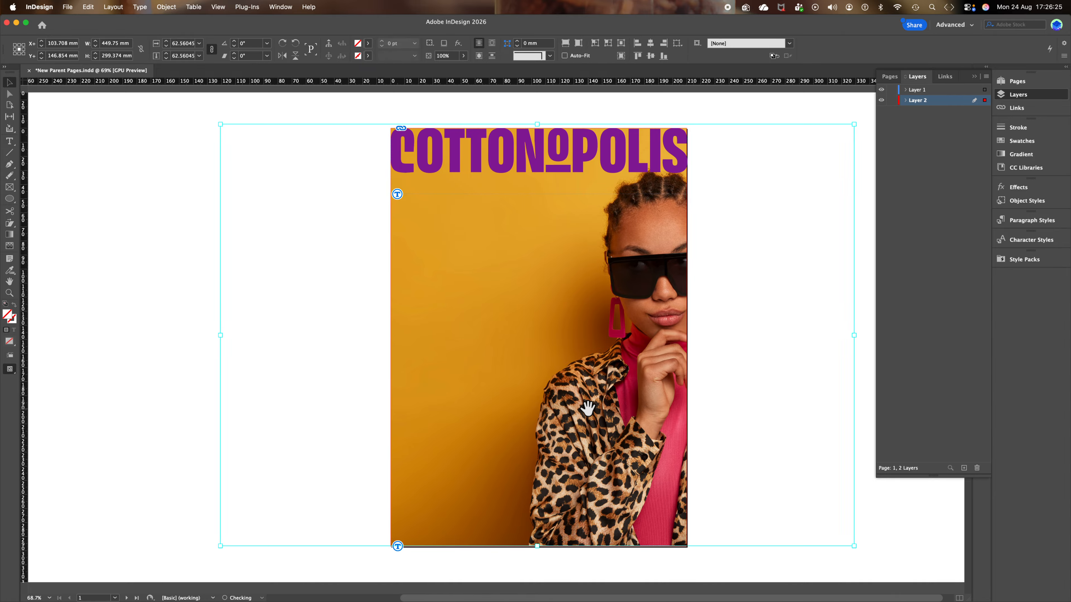
pyautogui.moveTo(587, 409); pyautogui.dragTo(465, 416)
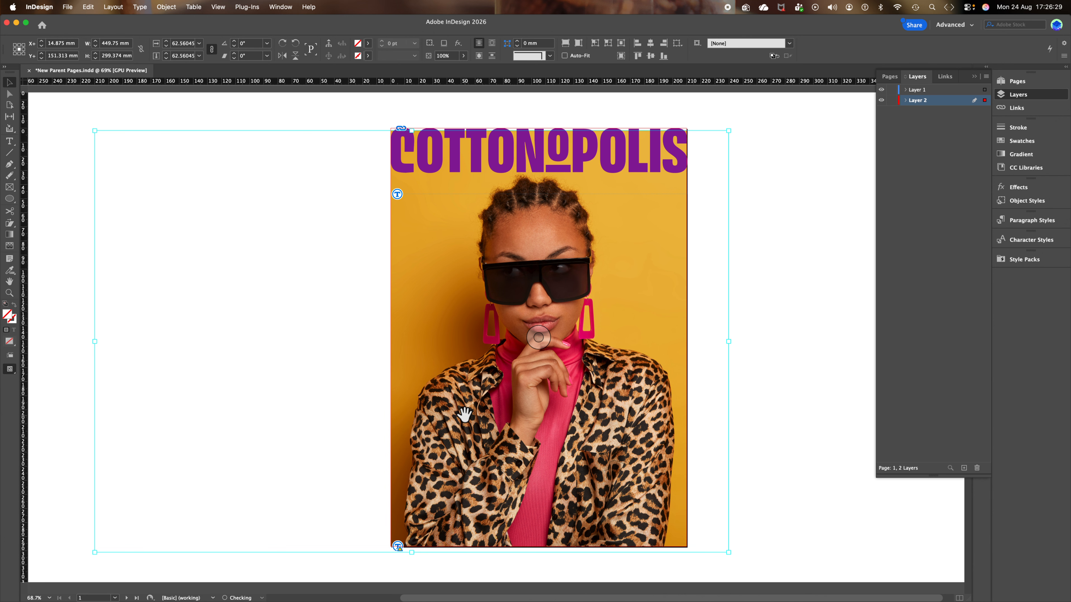
pyautogui.press('Escape')
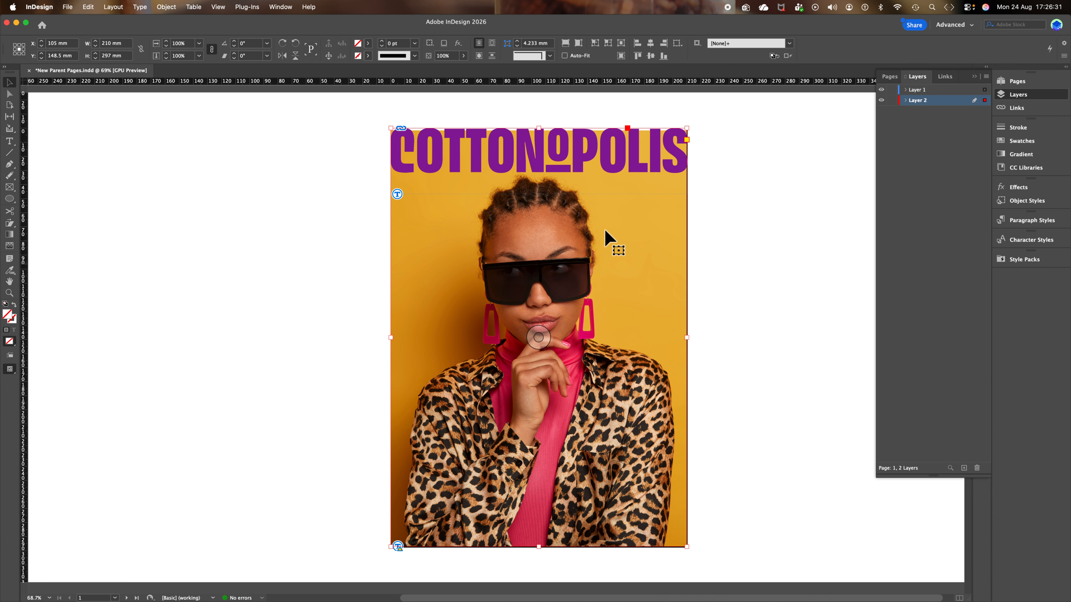
pyautogui.doubleClick(630, 214)
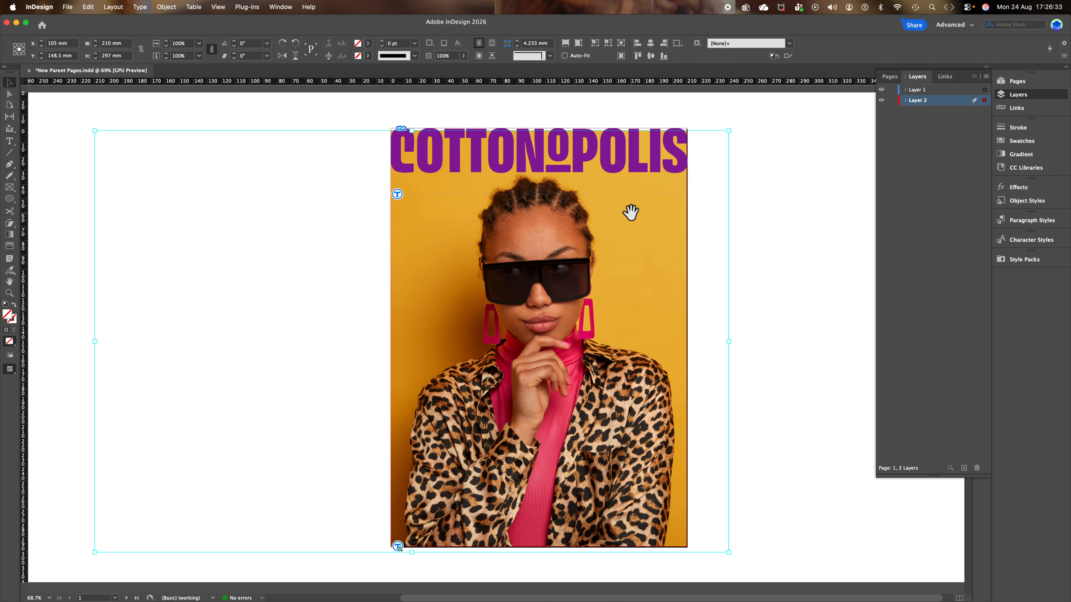
pyautogui.moveTo(728, 130); pyautogui.dragTo(788, 82)
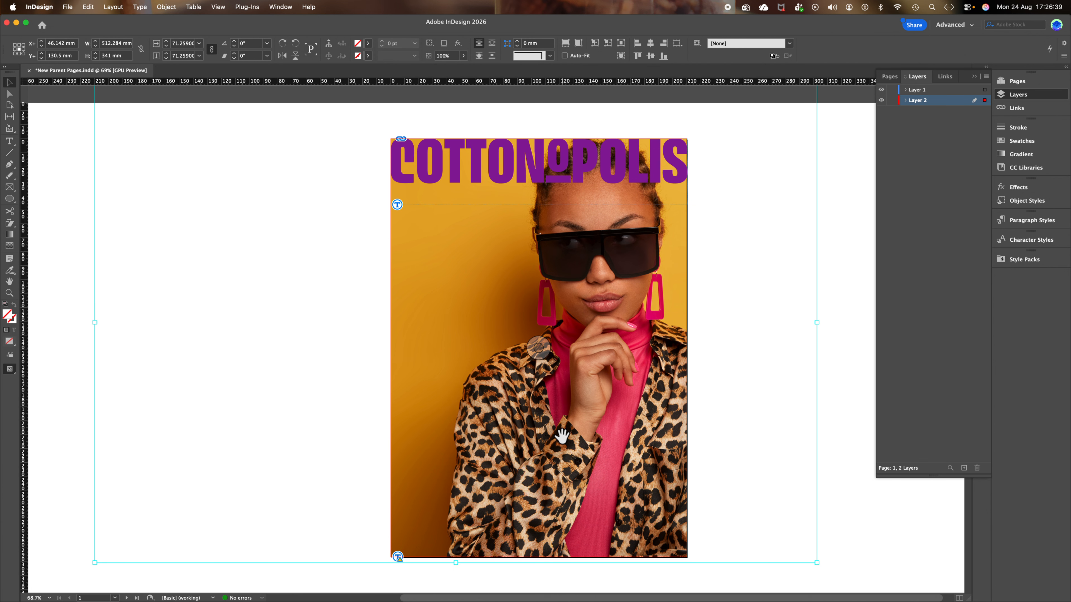
pyautogui.moveTo(564, 443); pyautogui.dragTo(565, 447)
pyautogui.moveTo(565, 451); pyautogui.dragTo(561, 447)
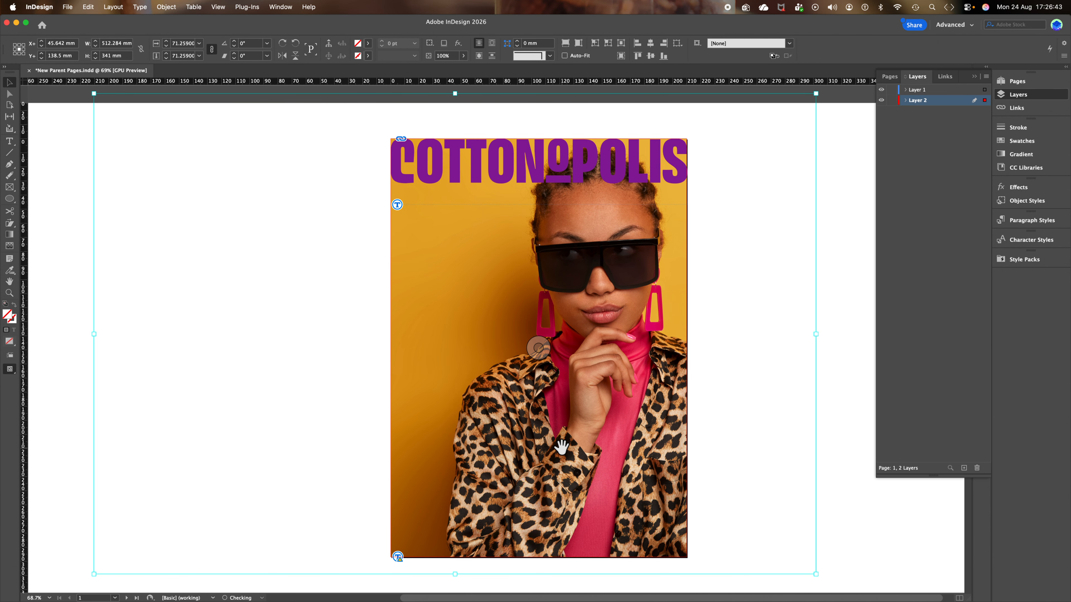
pyautogui.click(198, 393)
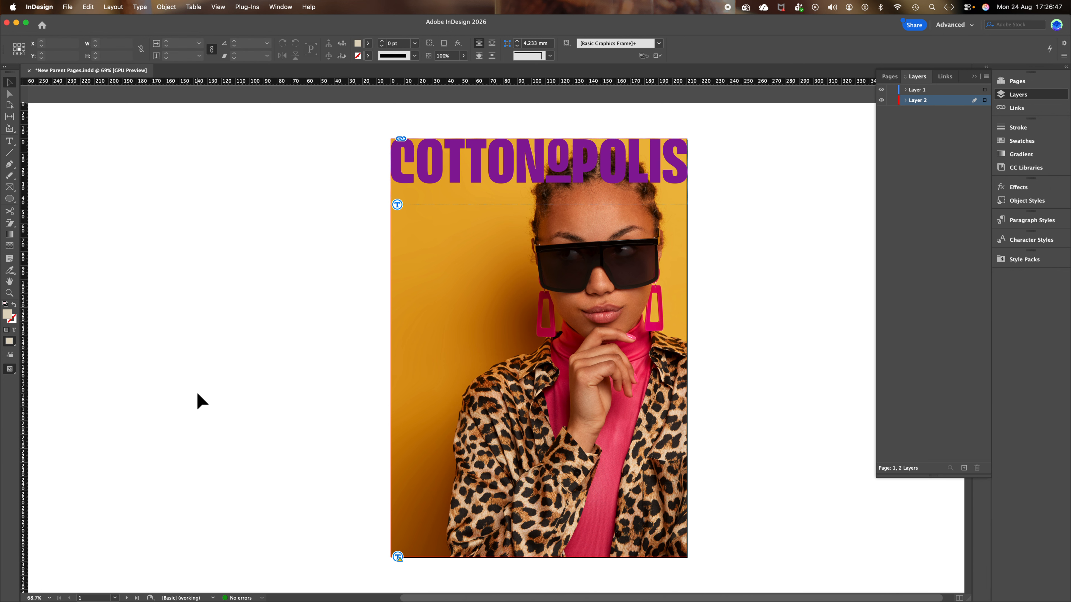